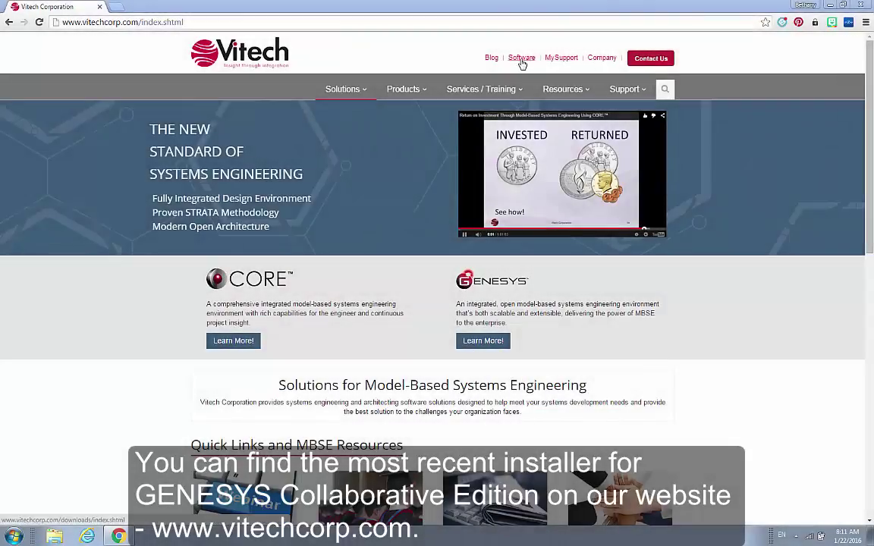
# - Download the GENESYS 4.0 Collaborative Edition installer from Vitech's Software downloads page
pyautogui.click(521, 59)
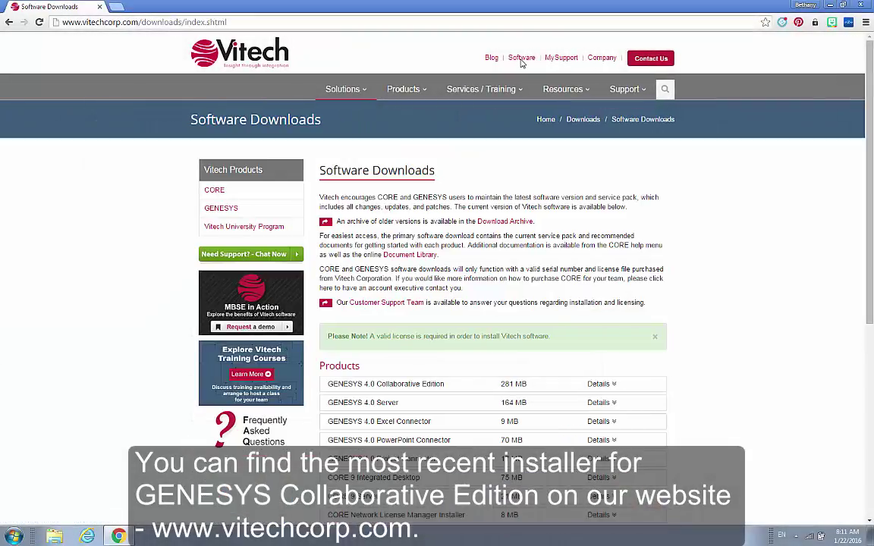
pyautogui.click(606, 385)
pyautogui.scroll(-2, 606, 385)
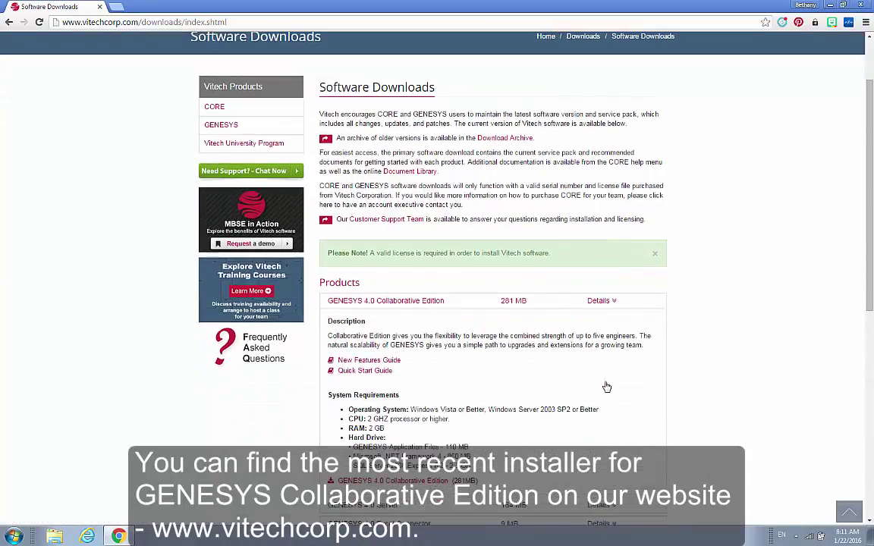
pyautogui.click(404, 483)
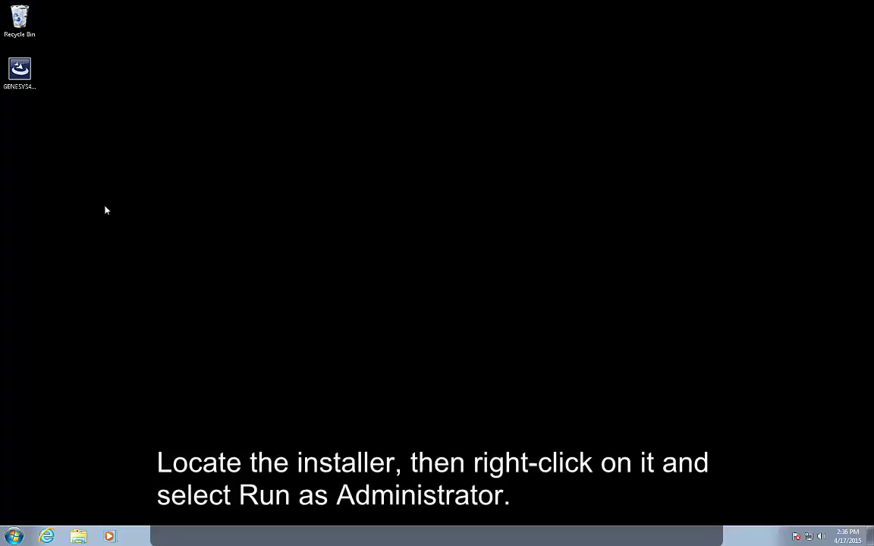
# - Run the desktop GENESYS installer as administrator, approving the User Account Control prompt
pyautogui.rightClick(27, 74)
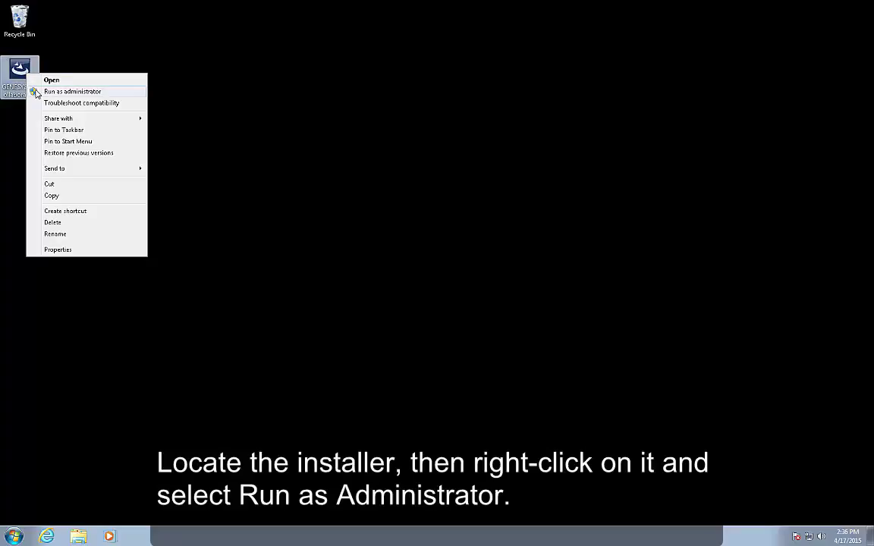
pyautogui.click(35, 91)
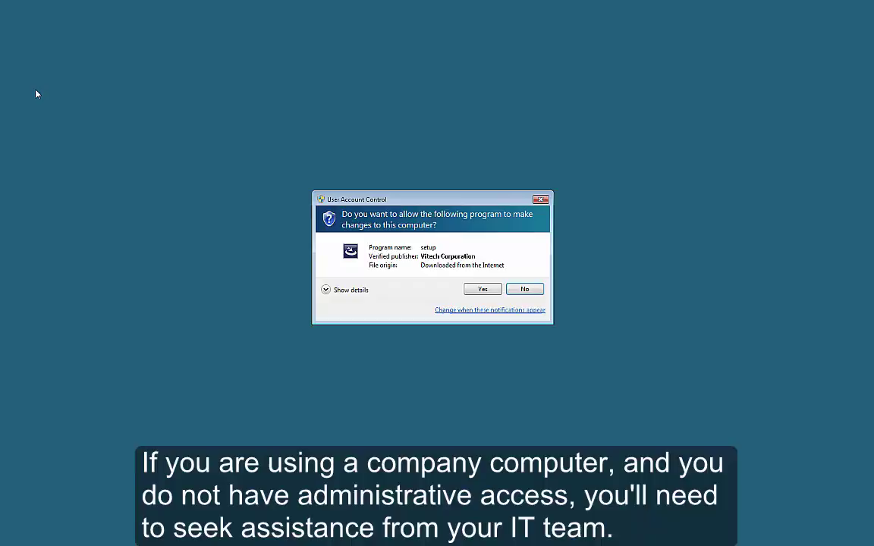
pyautogui.click(469, 294)
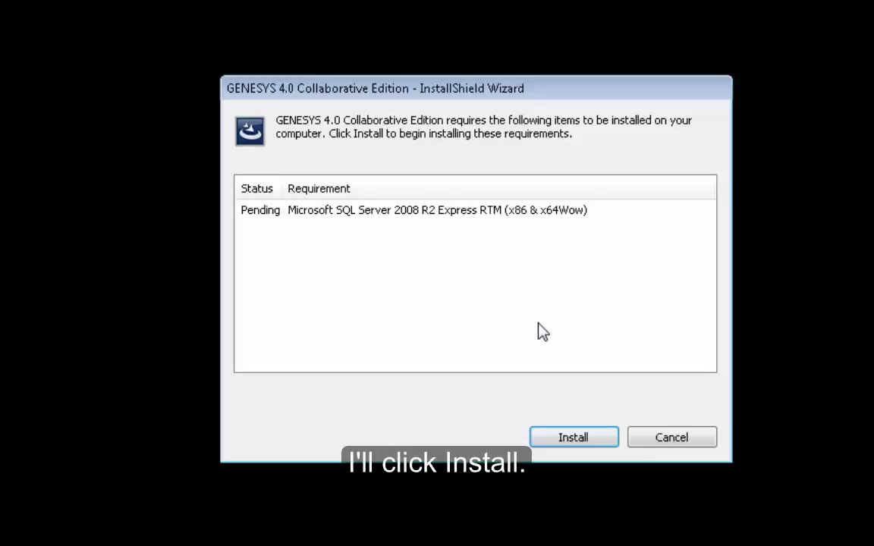
# - Install the SQL Server 2008 R2 Express prerequisite from the prerequisites dialog
pyautogui.click(573, 440)
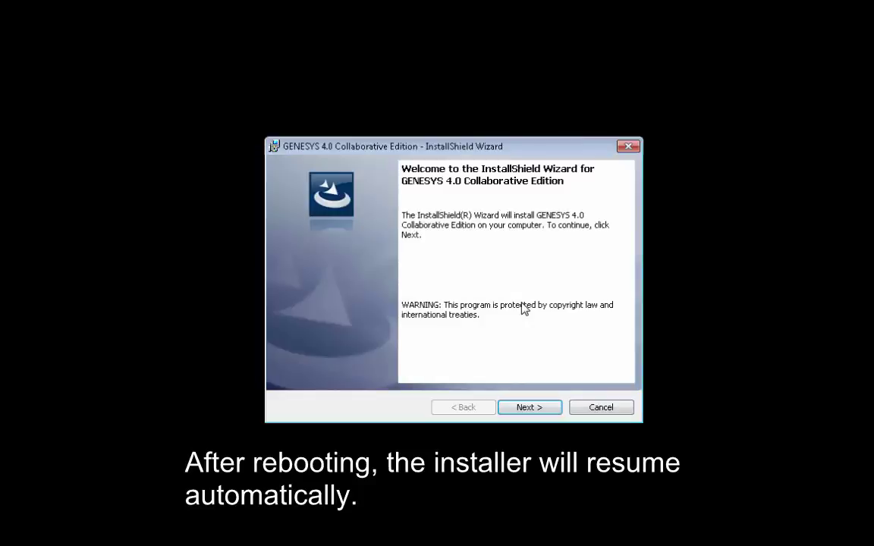
# - Accept the GENESYS license terms and keep the default customer information
pyautogui.click(543, 412)
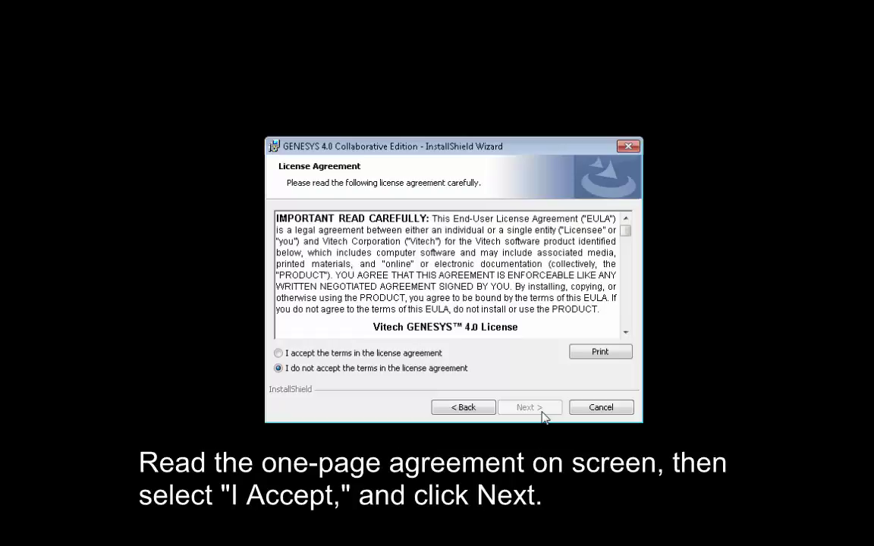
pyautogui.click(278, 354)
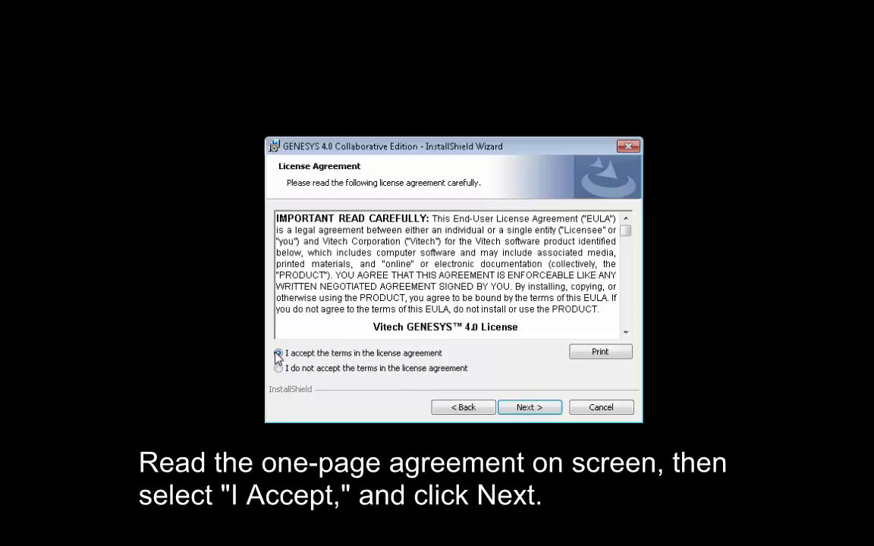
pyautogui.click(533, 409)
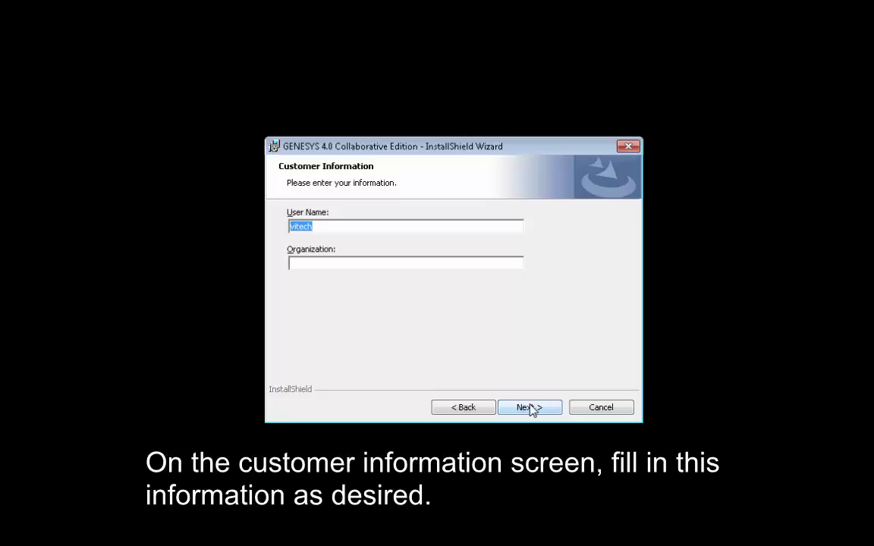
pyautogui.click(531, 410)
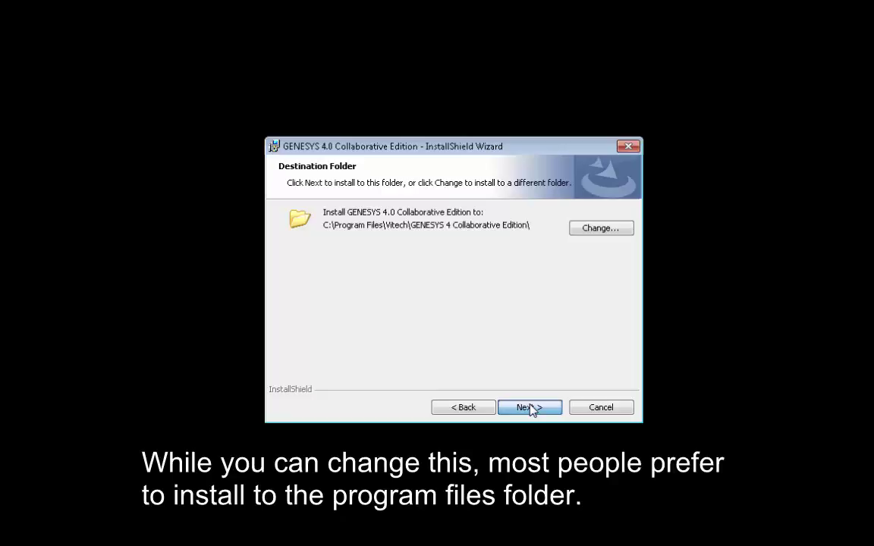
# - Install GENESYS to the default Program Files folder with US Letter reports, then finish
pyautogui.click(530, 407)
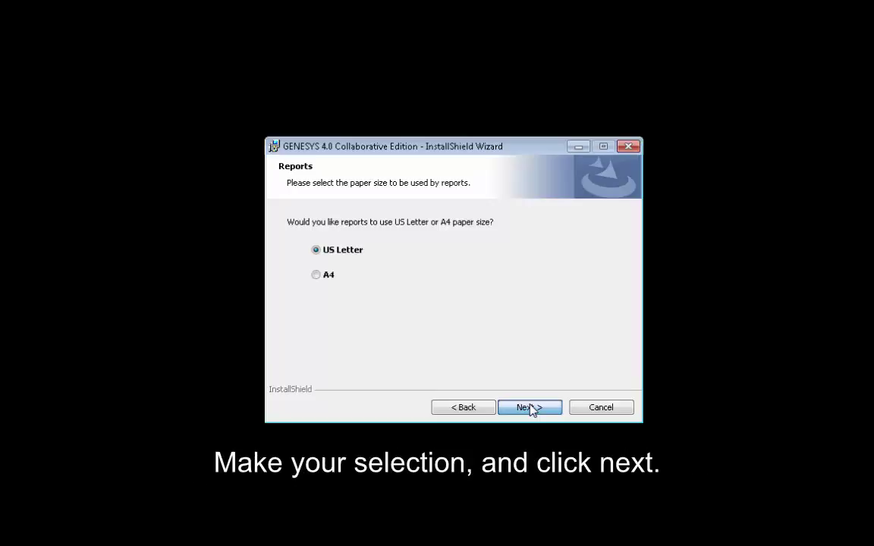
pyautogui.click(530, 410)
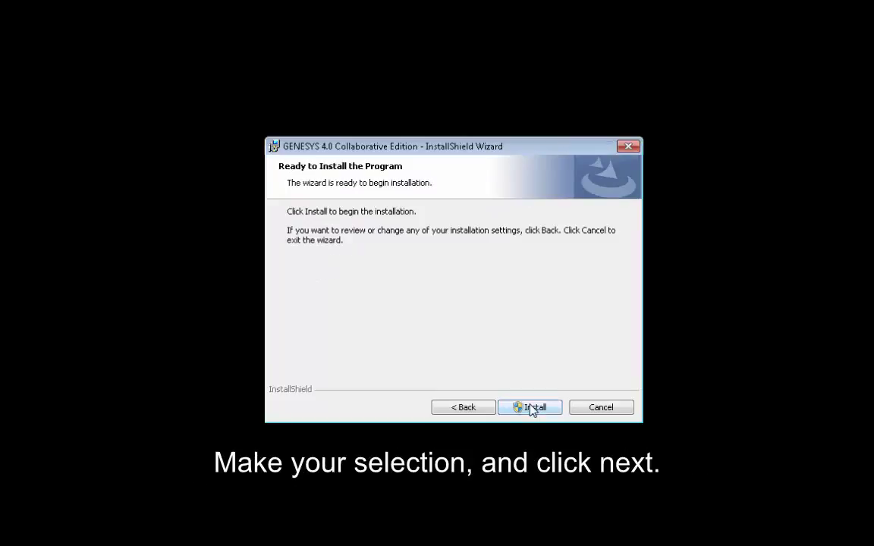
pyautogui.click(531, 410)
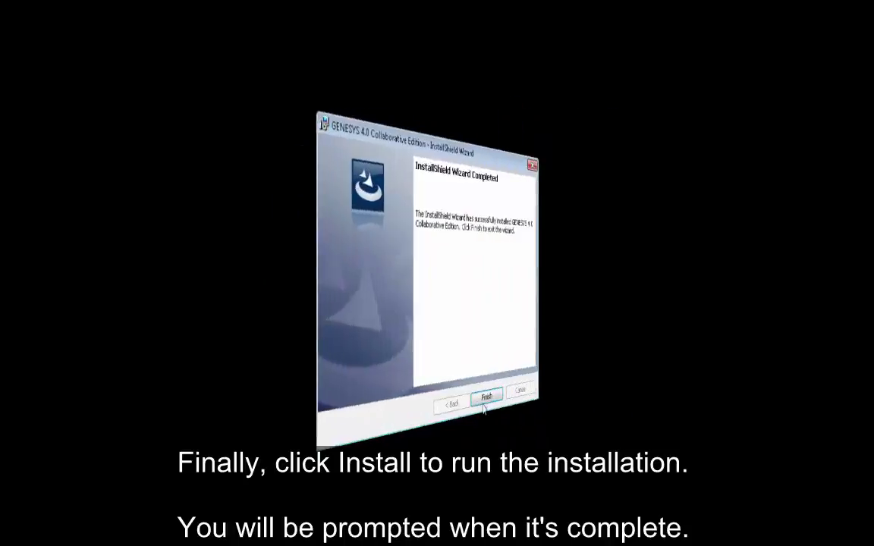
pyautogui.click(523, 416)
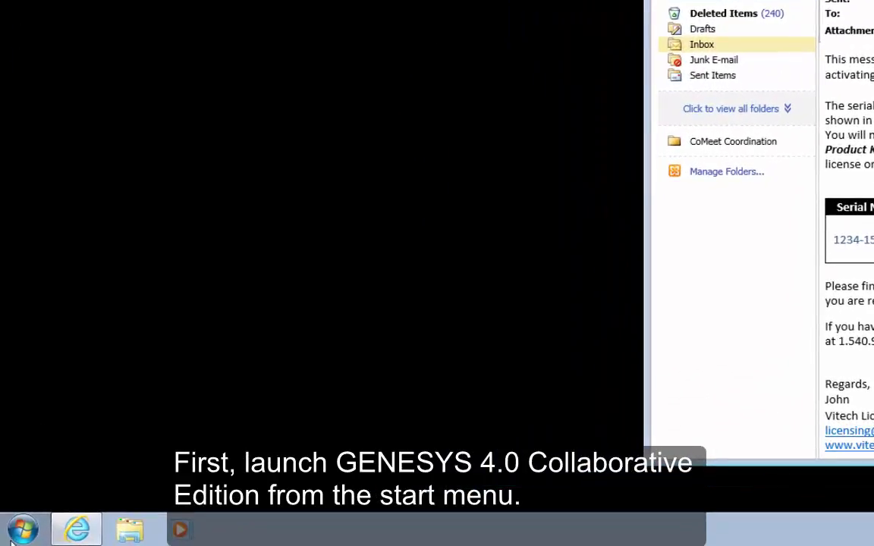
# - Launch GENESYS 4.0 Collaborative Edition from its folder under Start > All Programs
pyautogui.click(21, 531)
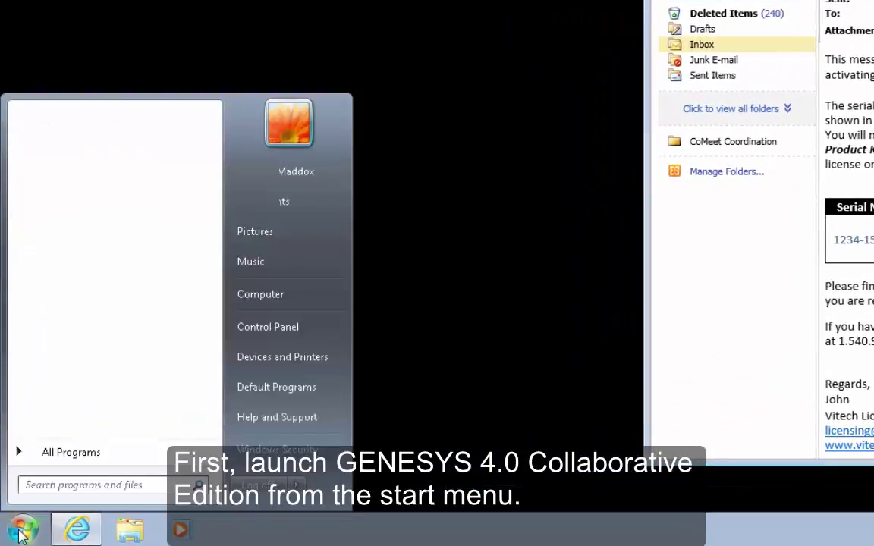
pyautogui.click(47, 453)
pyautogui.click(85, 307)
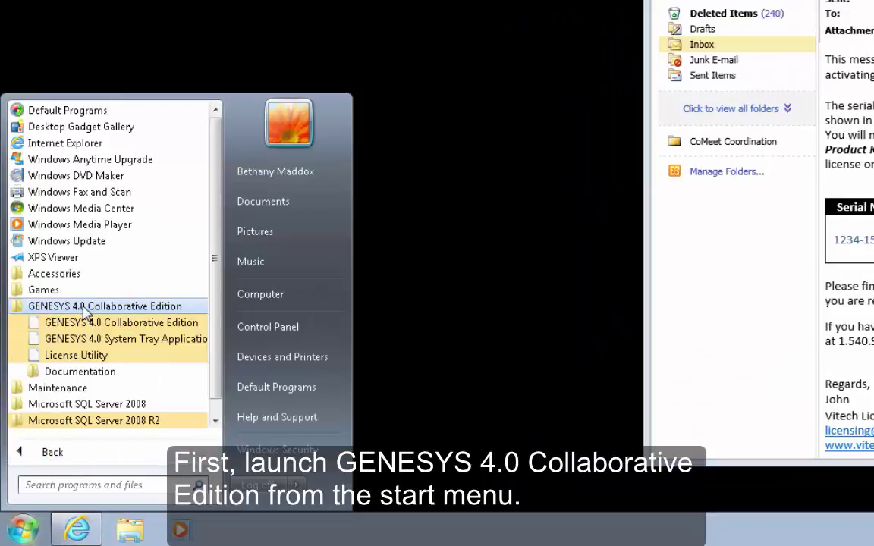
pyautogui.click(76, 325)
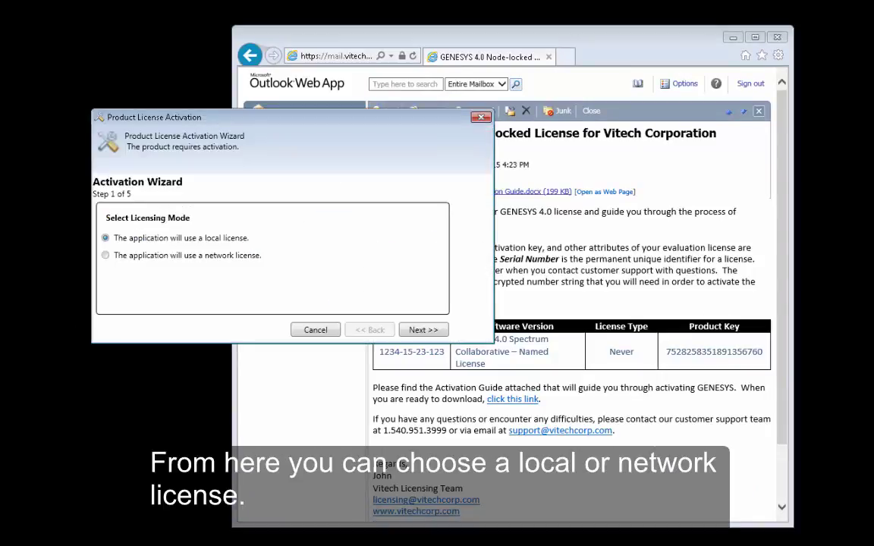
# - Keep the local license option and advance the activation wizard
pyautogui.click(413, 333)
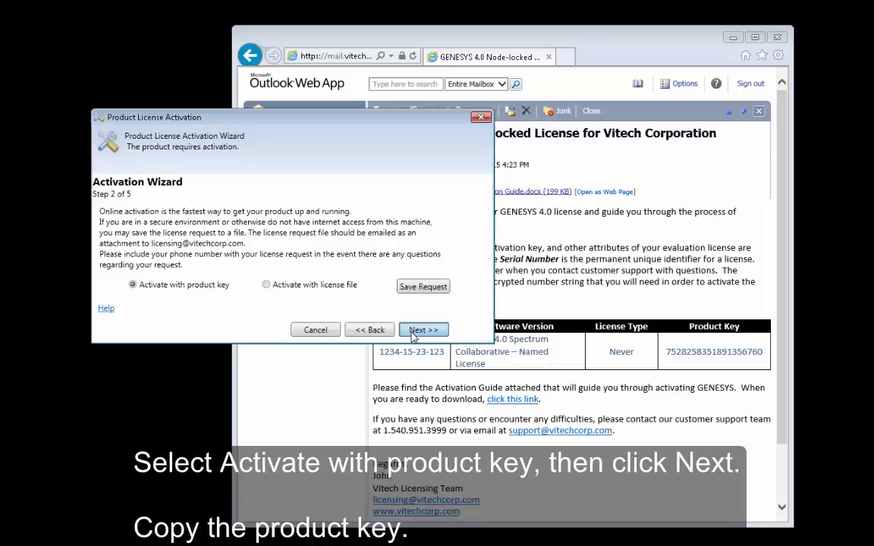
# - Choose product-key activation and copy the product key from the license email
pyautogui.click(422, 330)
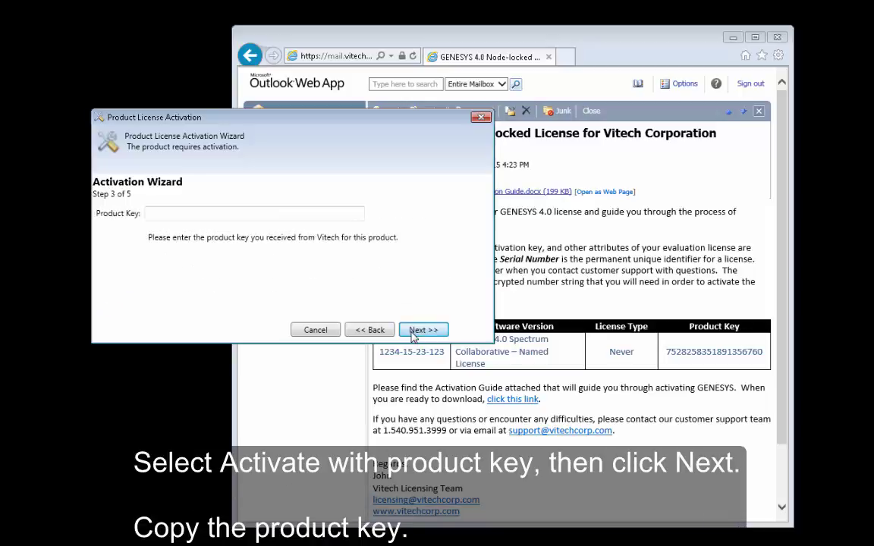
pyautogui.click(596, 343)
pyautogui.moveTo(668, 352); pyautogui.dragTo(762, 353)
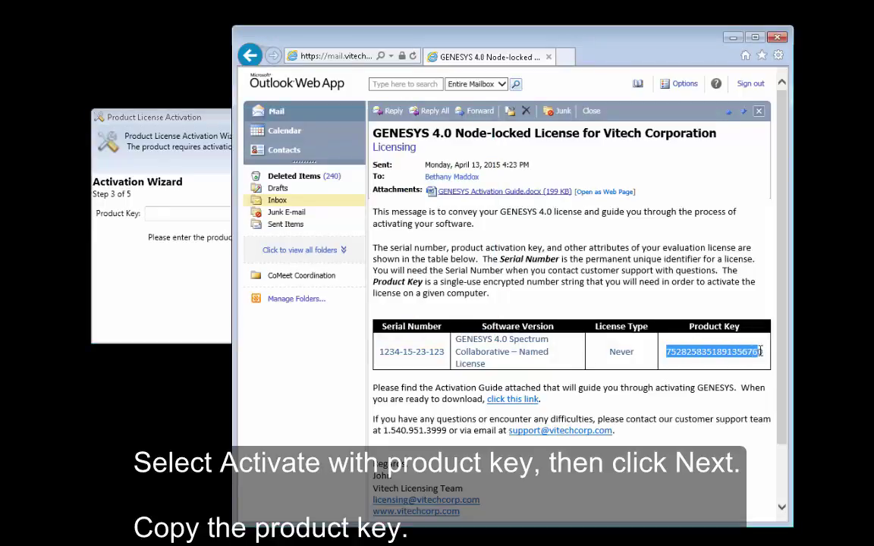
pyautogui.rightClick(749, 358)
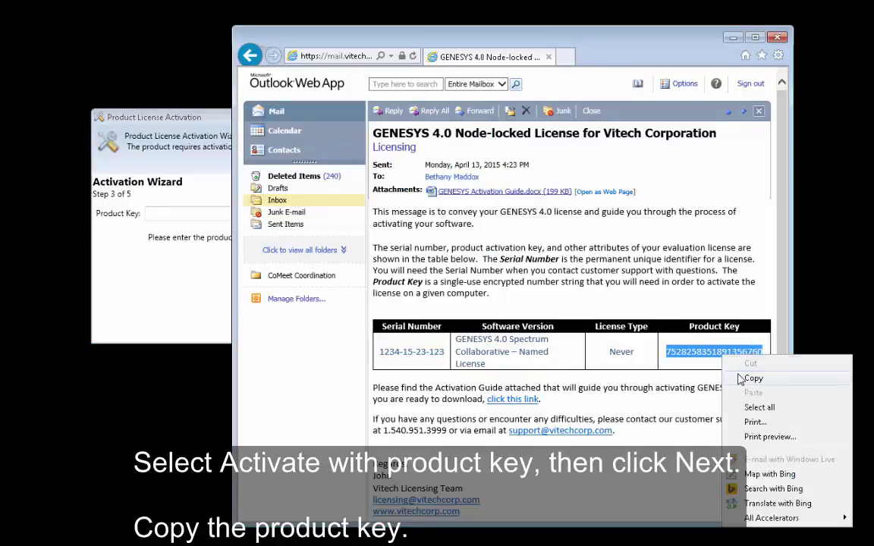
pyautogui.click(736, 381)
# - Paste the product key into the wizard's Product Key field and advance
pyautogui.click(154, 212)
pyautogui.rightClick(168, 213)
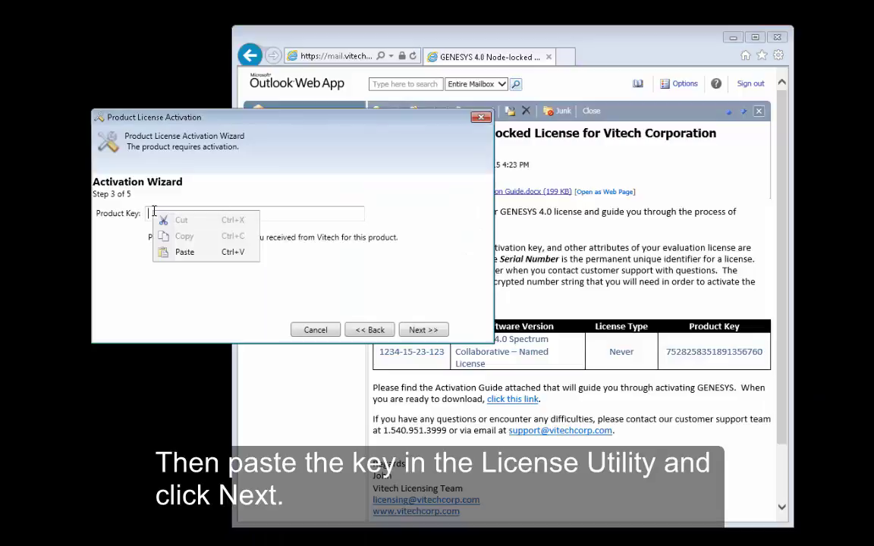
pyautogui.click(184, 250)
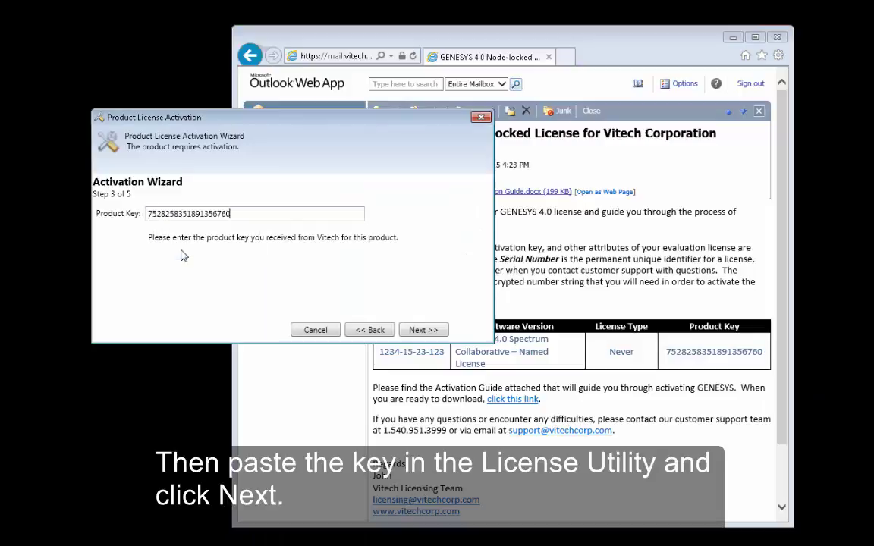
pyautogui.click(419, 332)
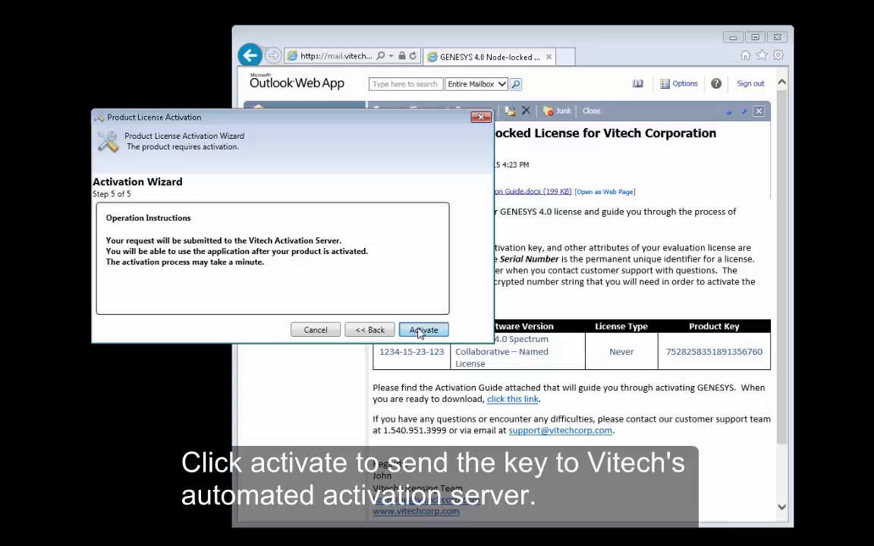
# - Activate the Collaborative Edition license on step 5 and get the activation confirmation
pyautogui.click(419, 331)
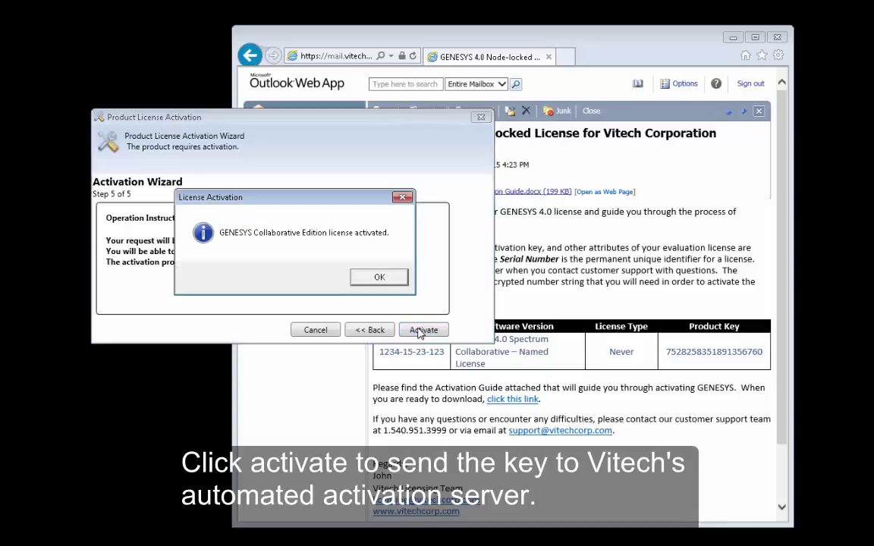